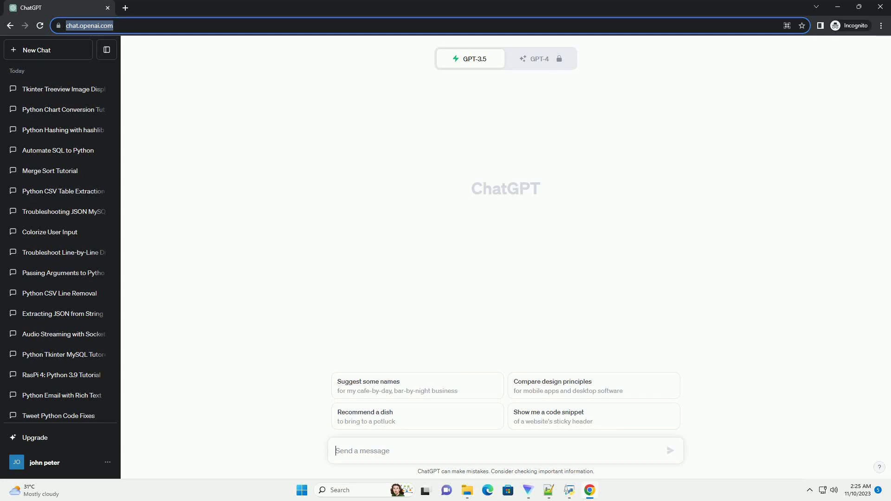
pyautogui.write('write an informative tutorial about python derived class constructor with code example')
# - Send ChatGPT the request for a Python derived class constructors tutorial with code examples
pyautogui.press('Return')
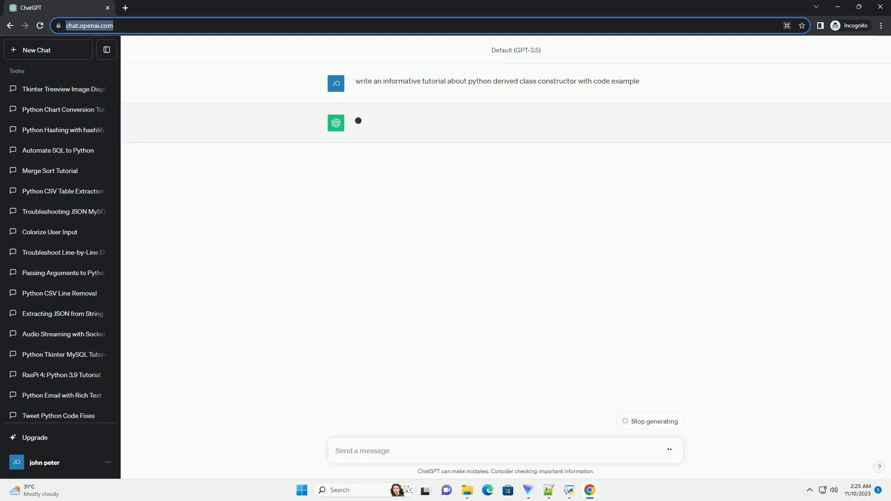